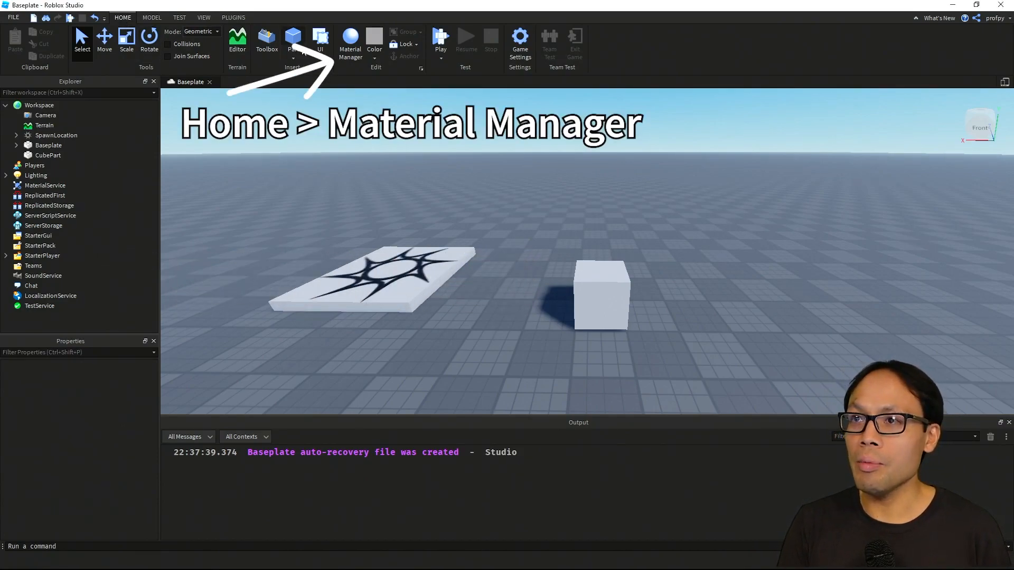
Open the Material Manager, dock it together with the Output window and make it taller
click(352, 42)
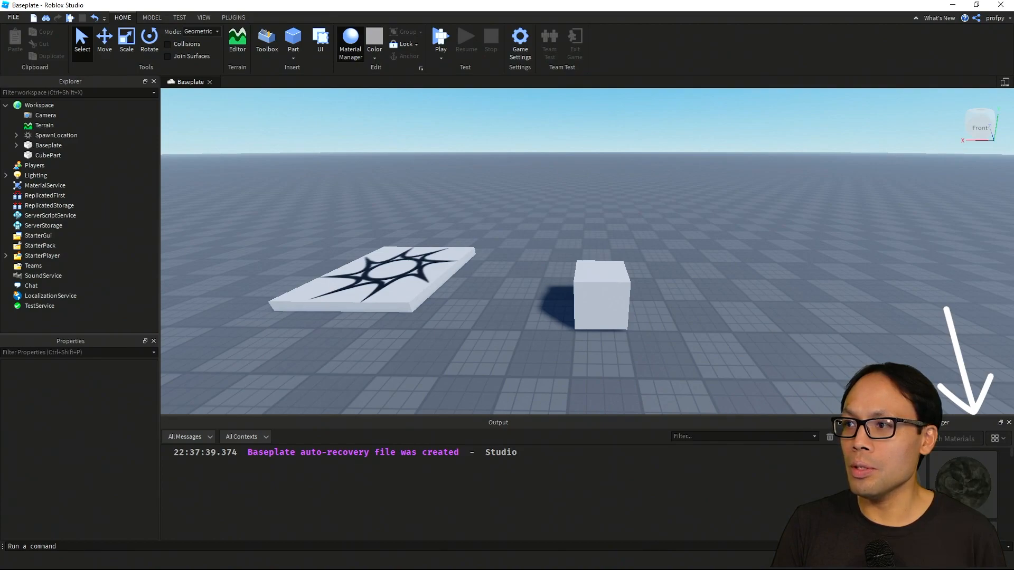
drag(945, 422, 350, 444)
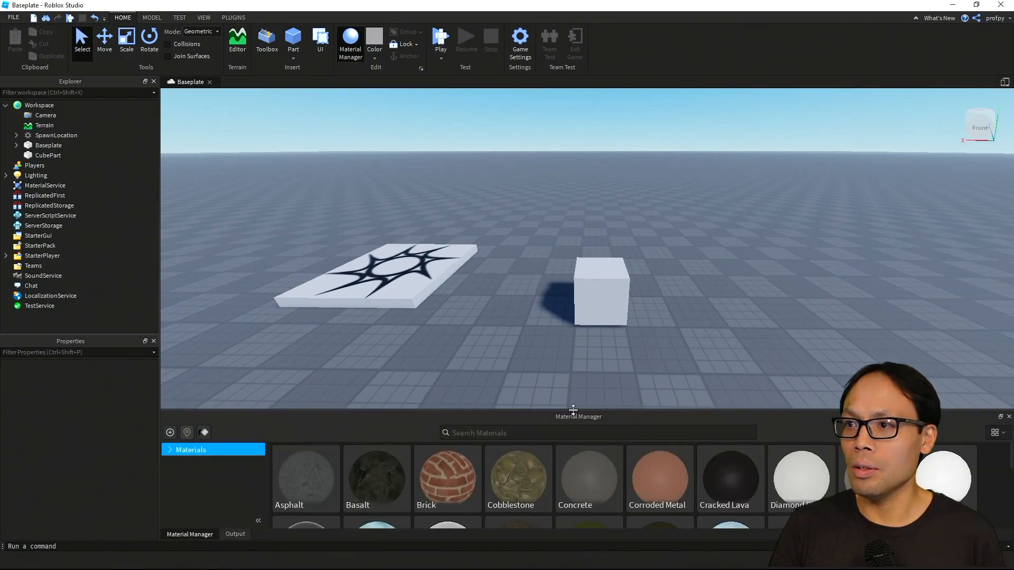
drag(576, 409, 581, 302)
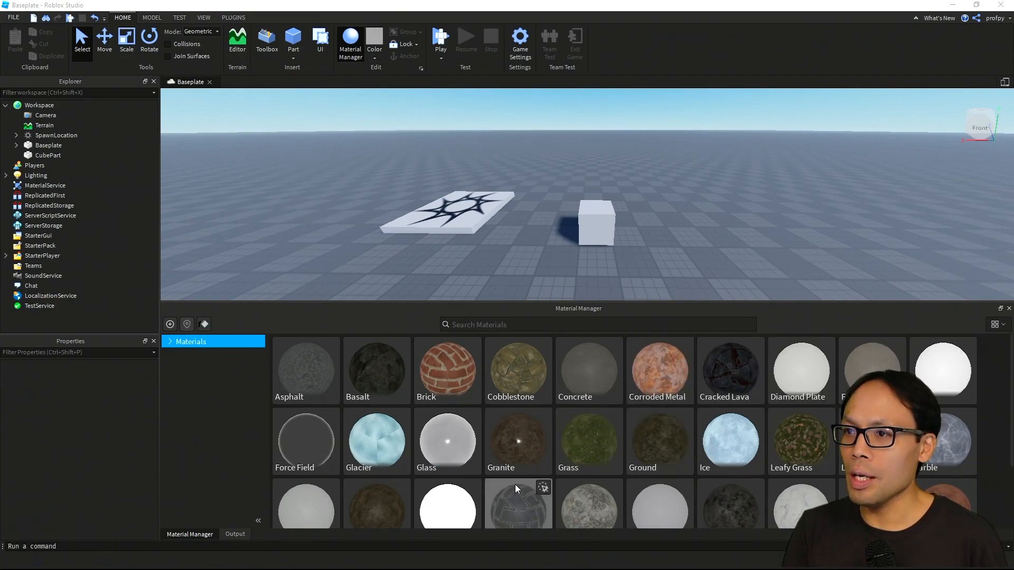
Apply the Brick material to the cube beside the spawn location
click(448, 373)
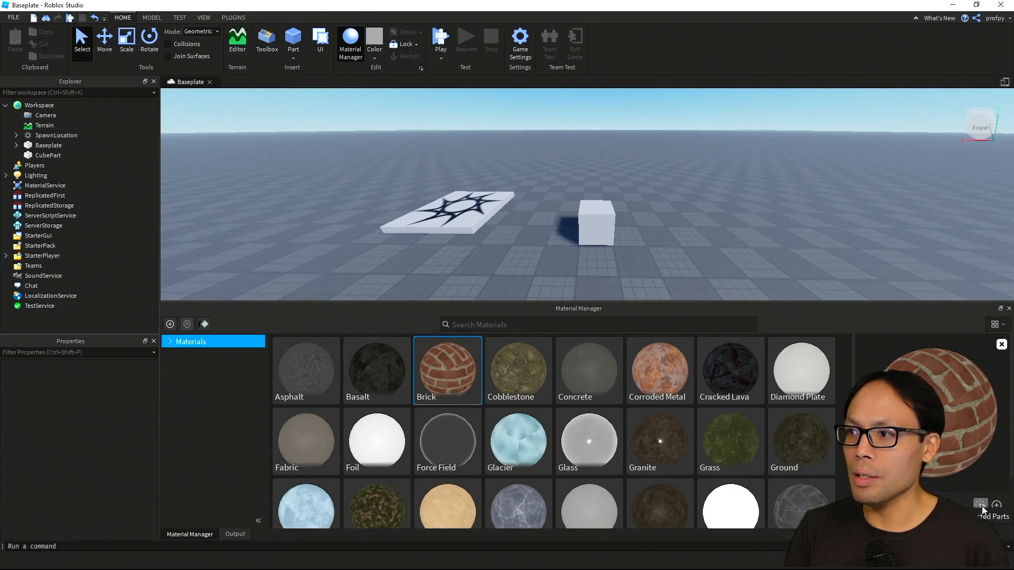
click(586, 227)
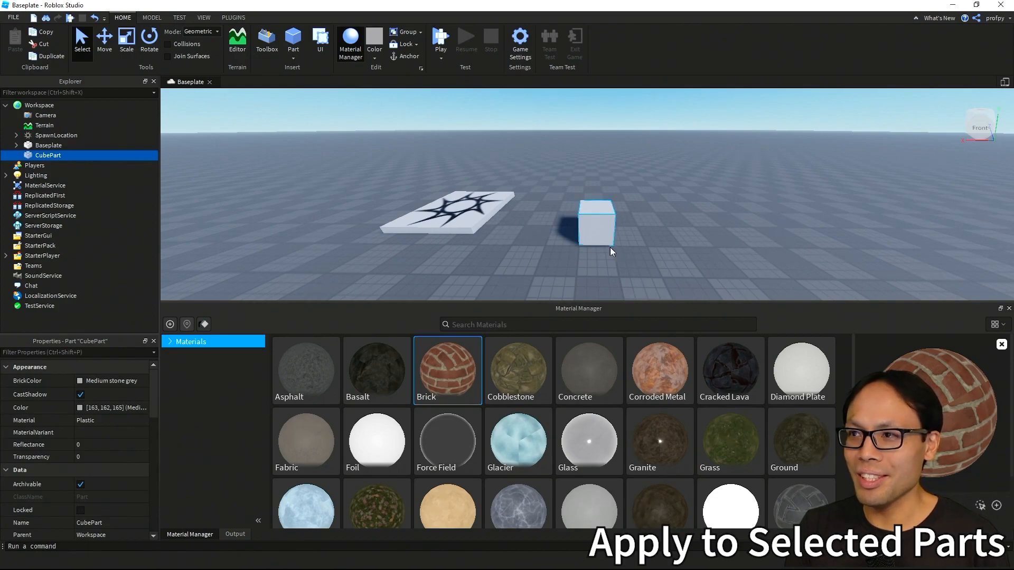
click(980, 506)
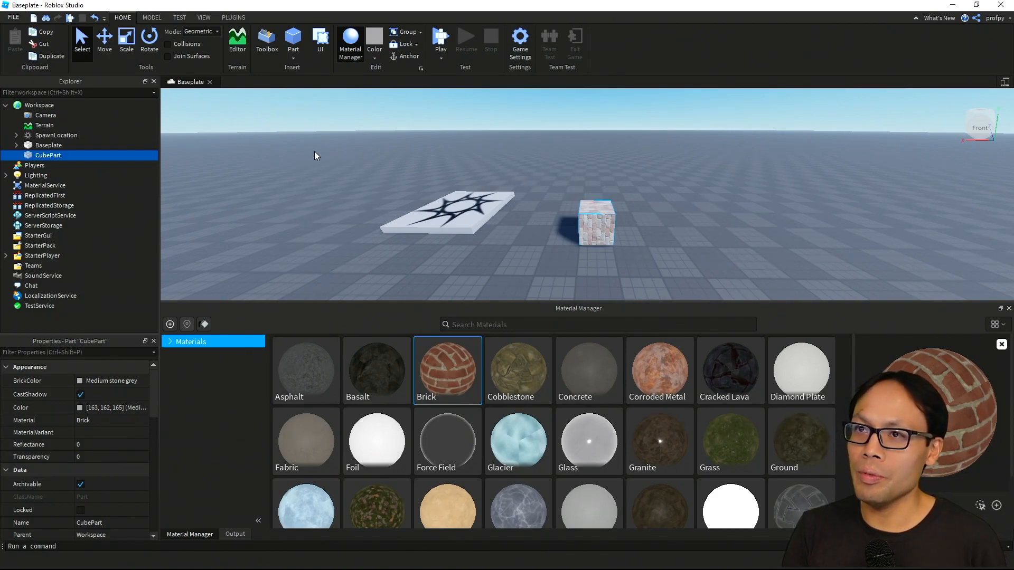
Rotate the brick cube a quarter turn about the axis facing the view so its brick rows run horizontally
click(149, 39)
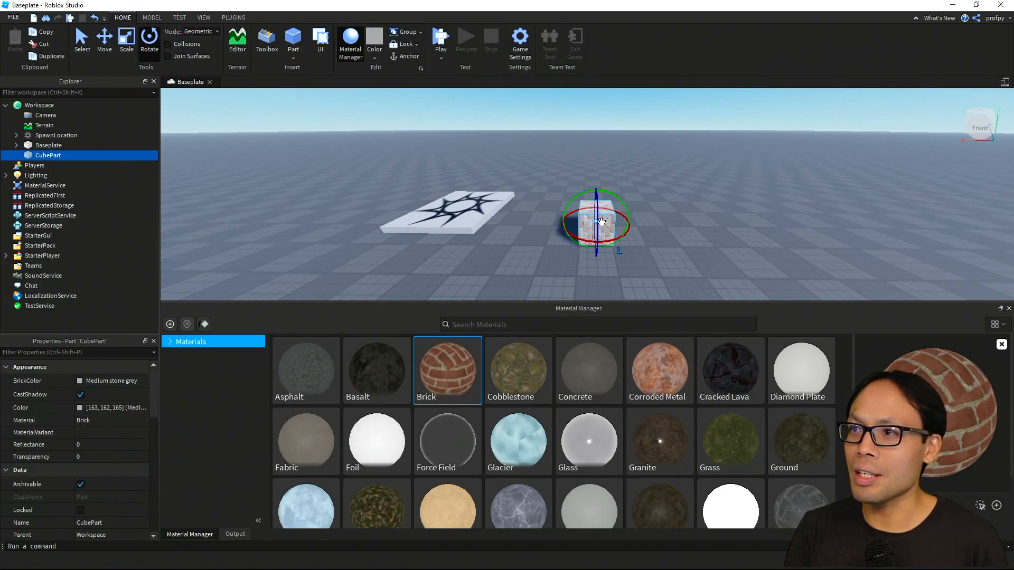
drag(578, 197, 568, 229)
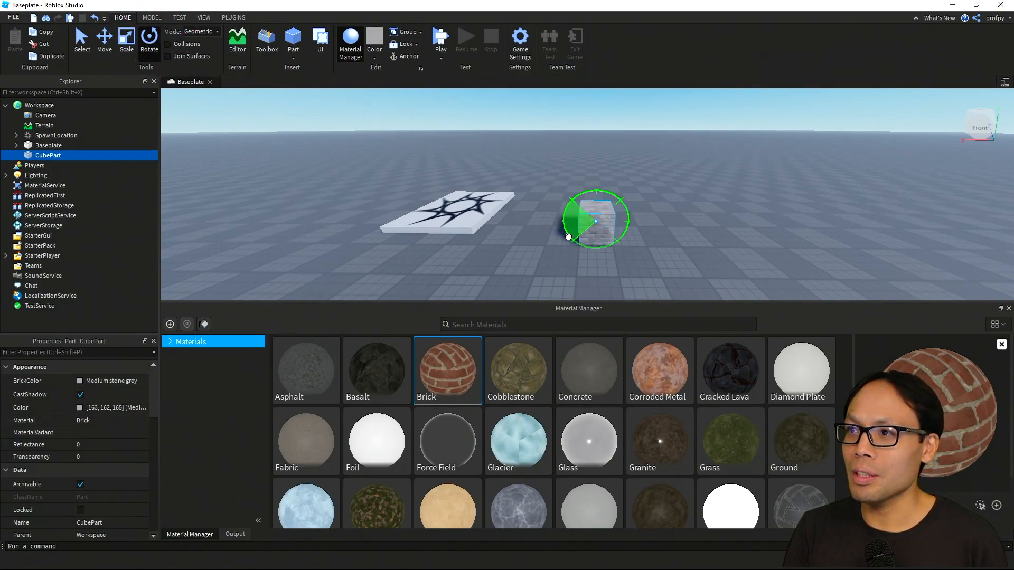
click(695, 241)
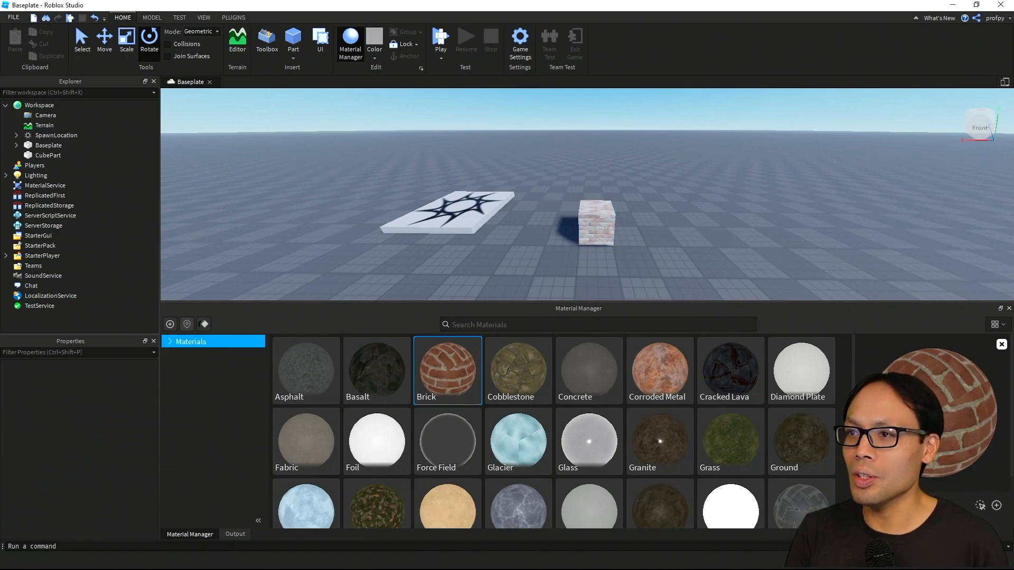
Close the Material Manager and shrink the Output area to enlarge the 3D view
click(1008, 309)
drag(570, 302, 575, 432)
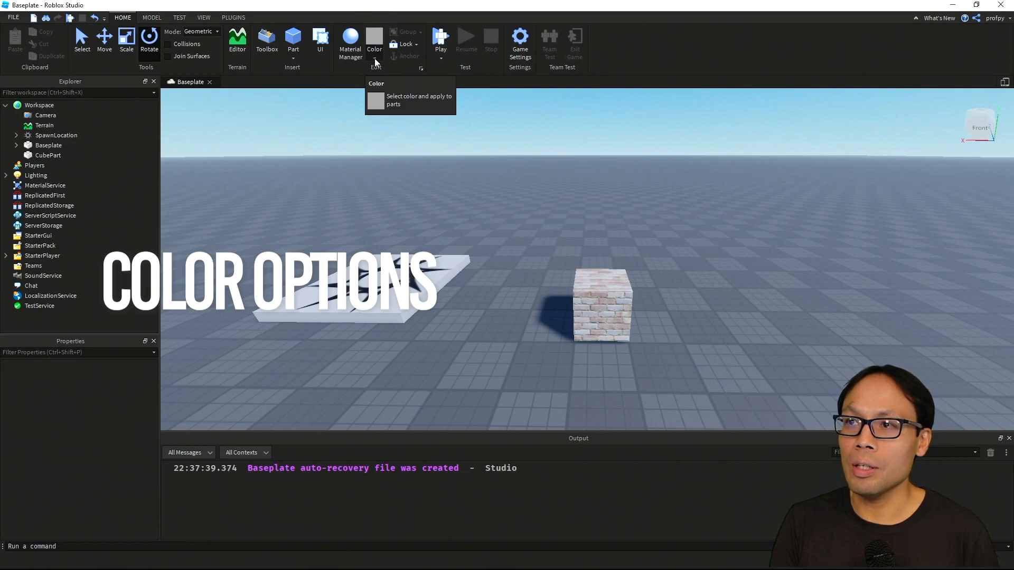
Change the brick cube's color to CGA brown
click(374, 58)
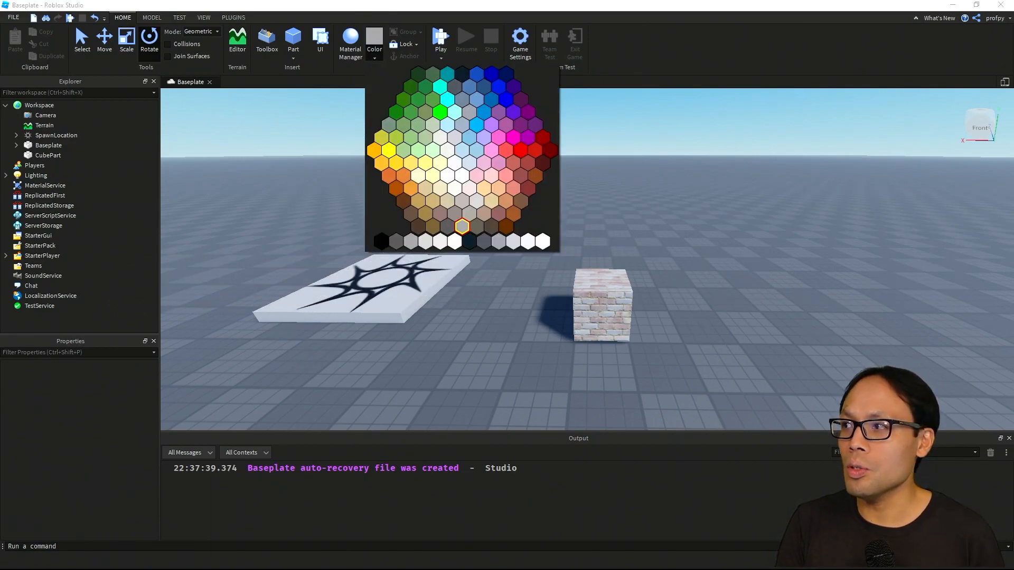
key(Escape)
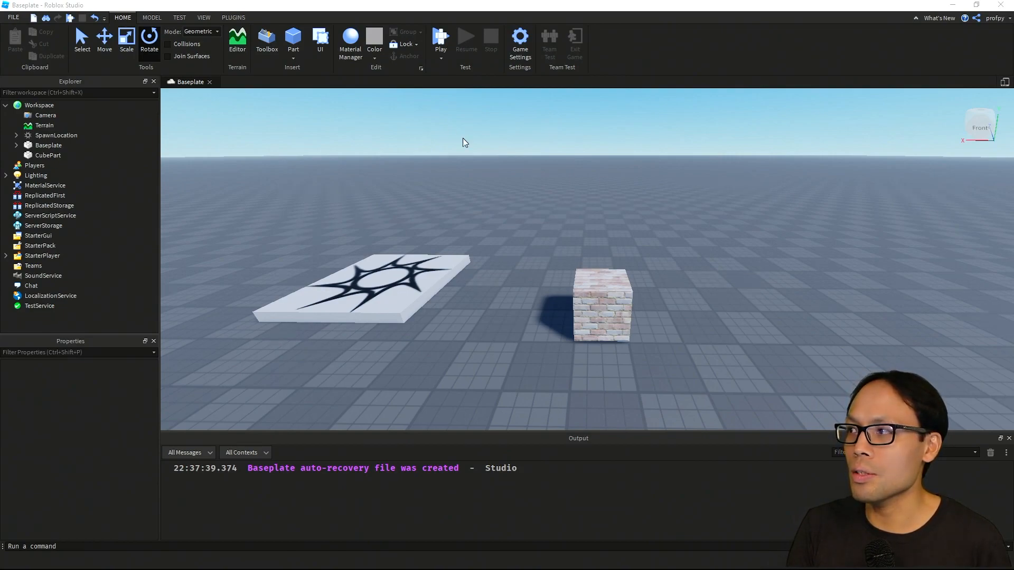
click(586, 292)
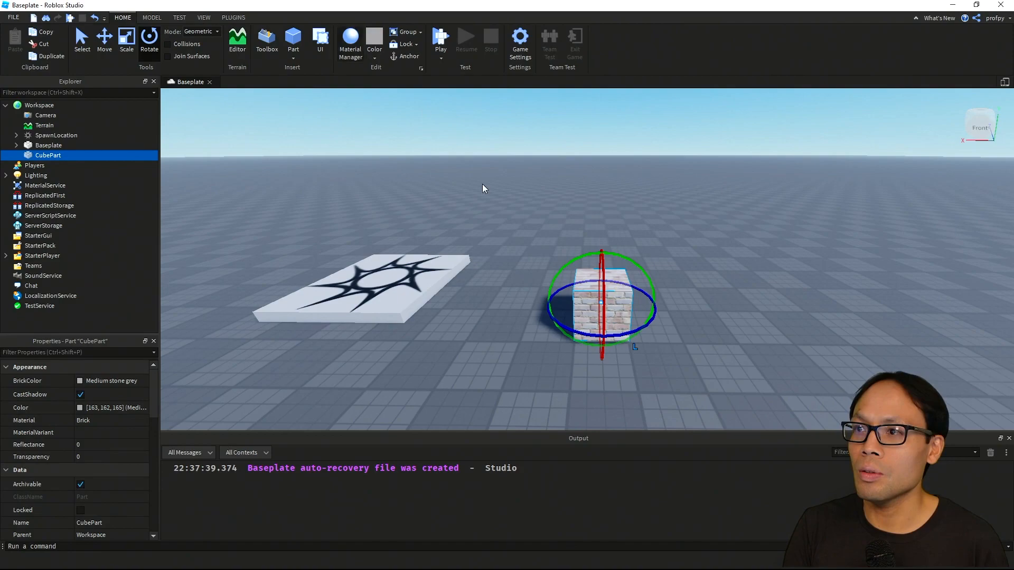
click(507, 320)
click(82, 50)
click(602, 306)
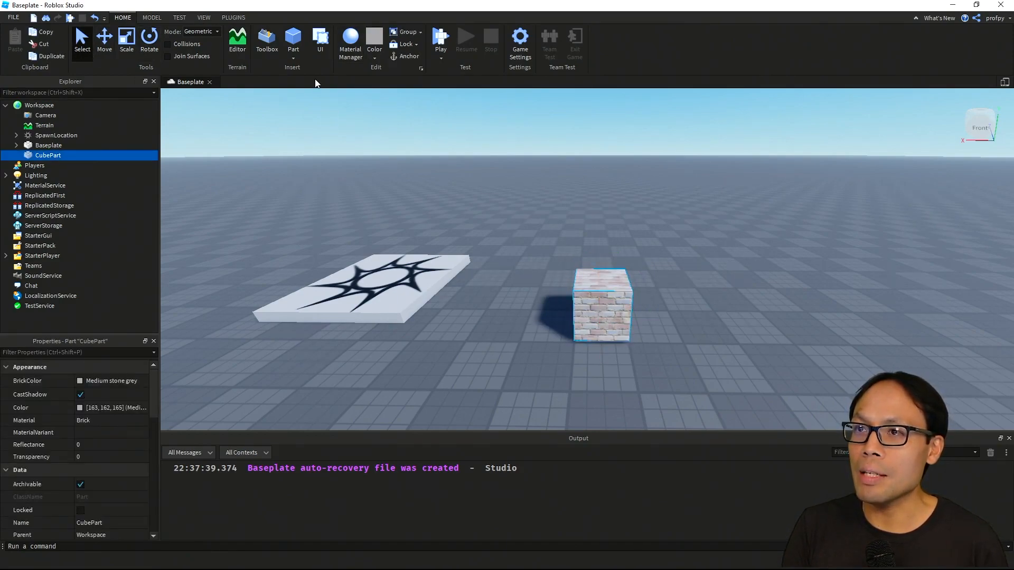
click(376, 58)
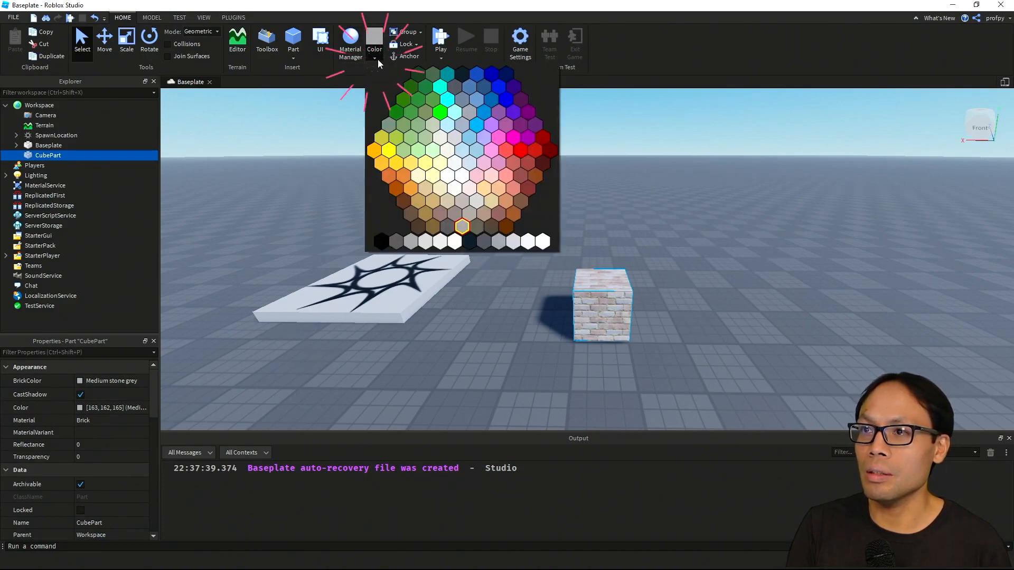
click(396, 189)
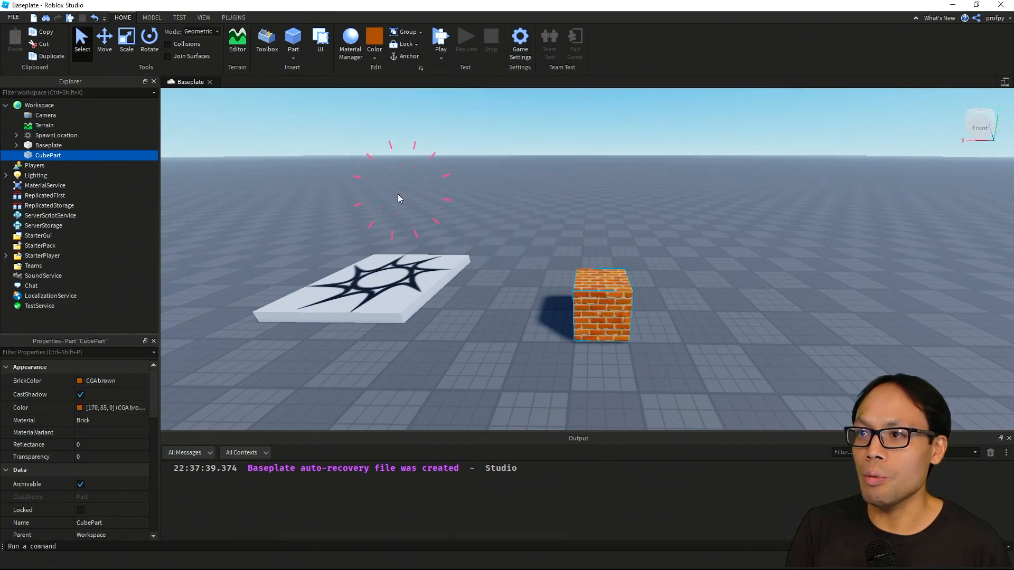
click(518, 321)
Anchor the brick cube and rotate it about 45 degrees so it stands on its edge
click(603, 321)
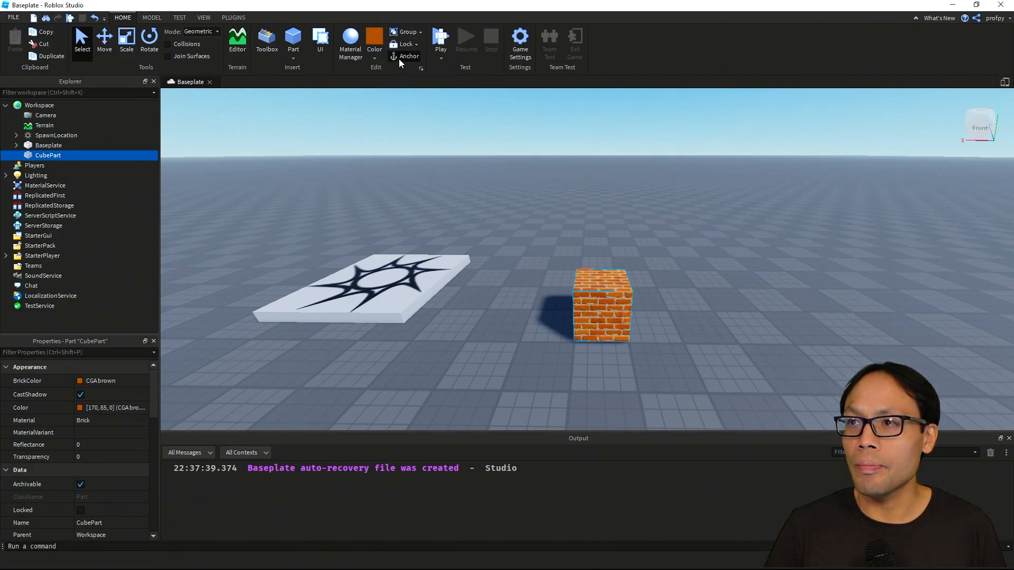
click(150, 41)
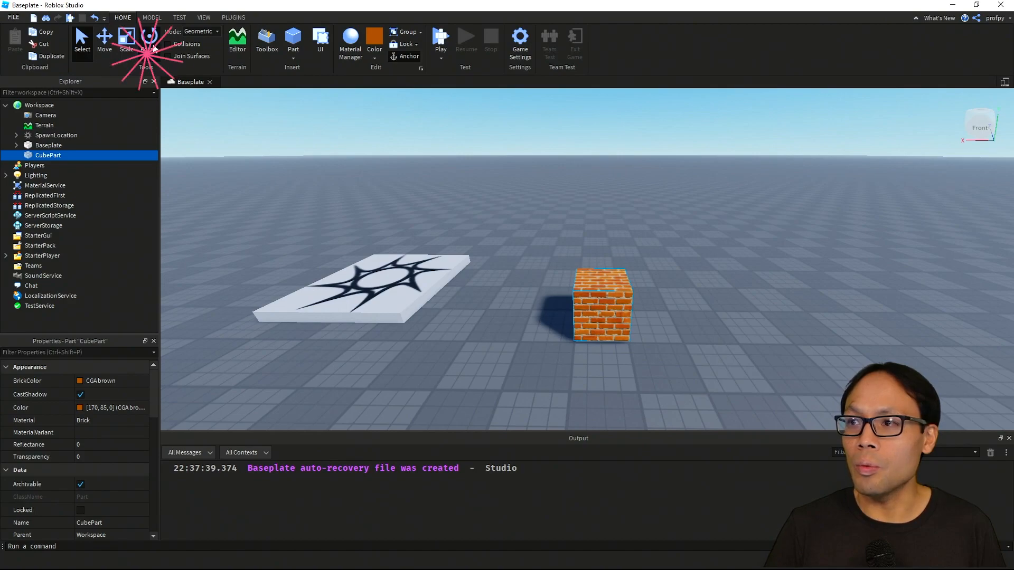
drag(576, 263, 605, 261)
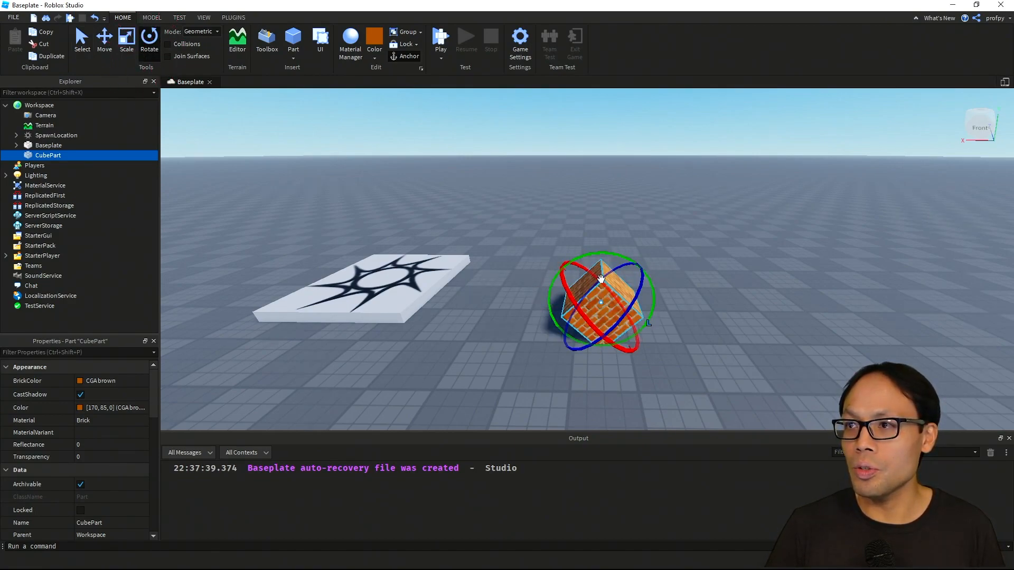
Move the tilted cube back and up so it clears the baseplate, and deselect it
click(108, 41)
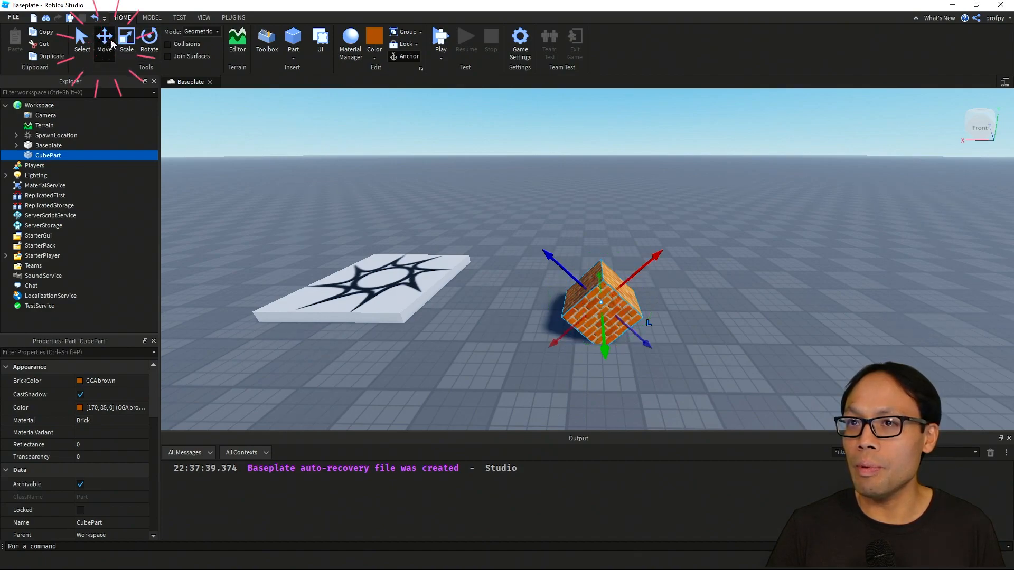
drag(601, 284, 636, 265)
click(714, 288)
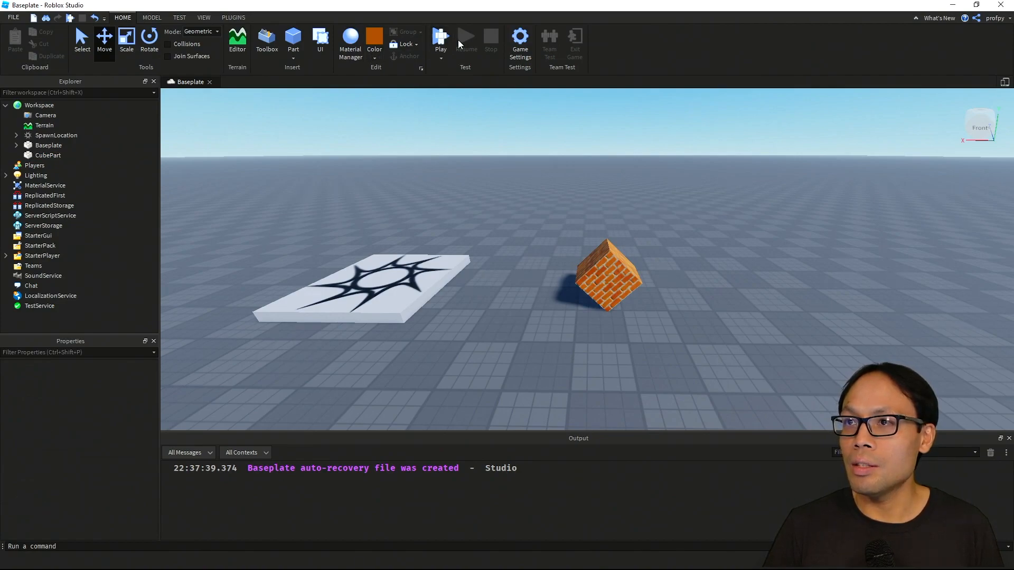
Start a playtest, run the character to the anchored brick cube and jump on top of it
click(443, 44)
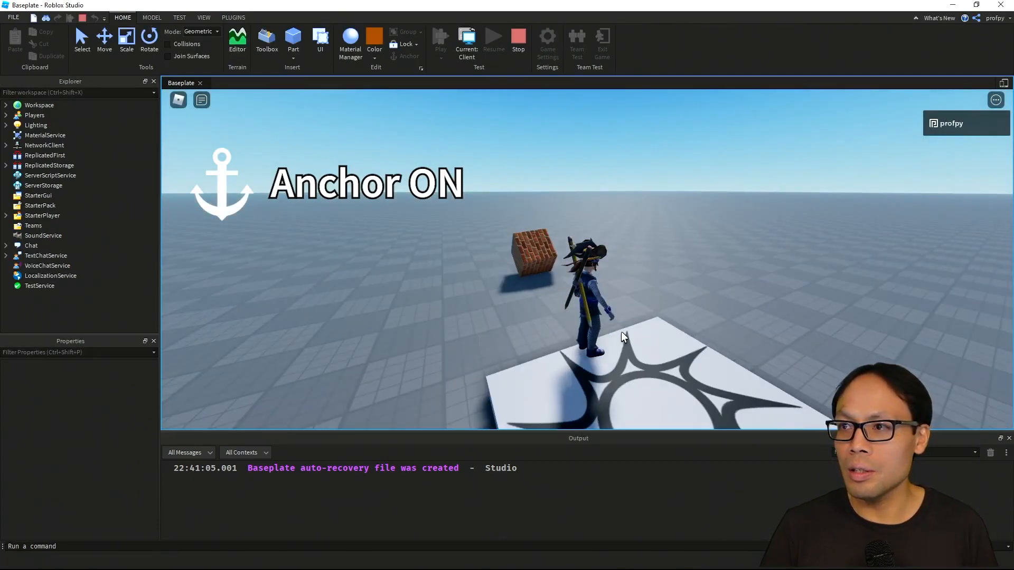
right_drag(621, 331, 621, 331)
key(w)
key(w)
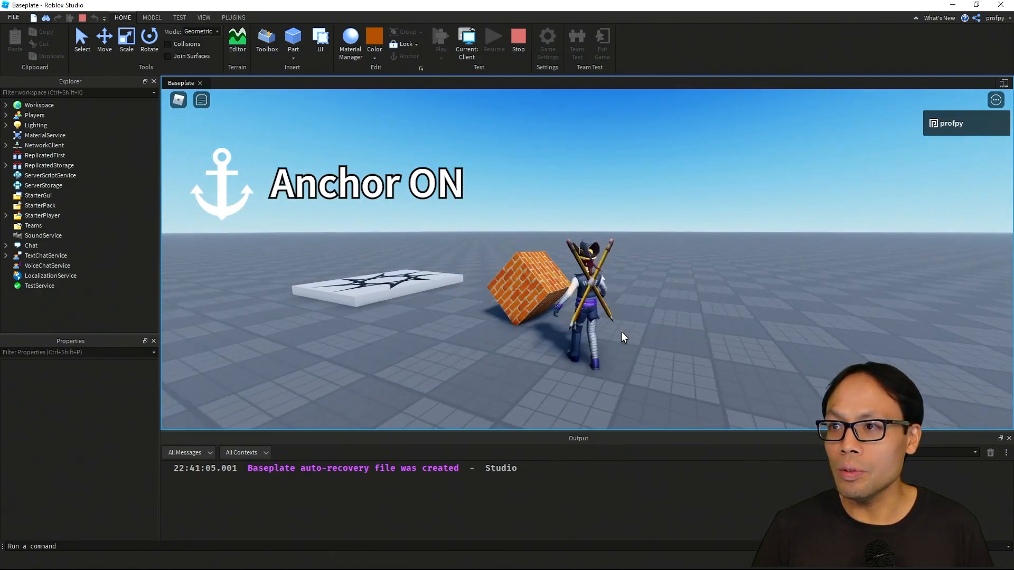
key(space)
key(a)
key(a)
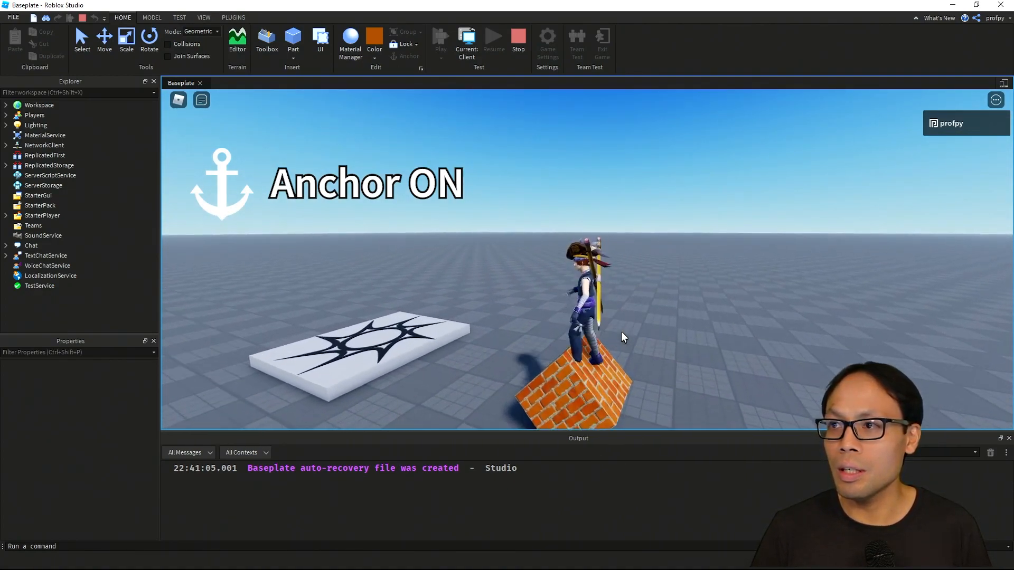
key(w)
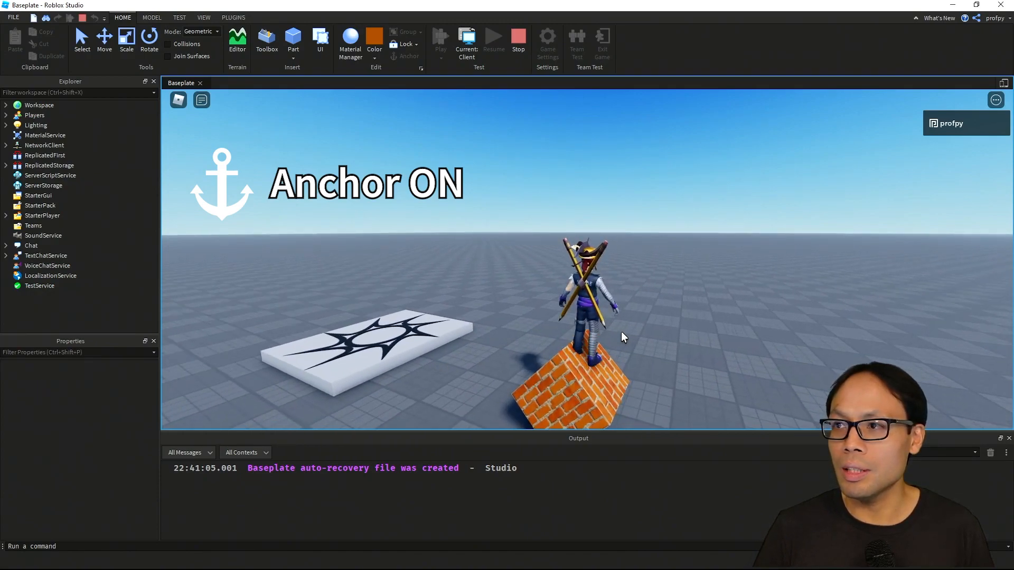
Walk the character off and against the anchored cube, jump back onto it, and stop the playtest
key(a)
key(s)
key(a)
key(w)
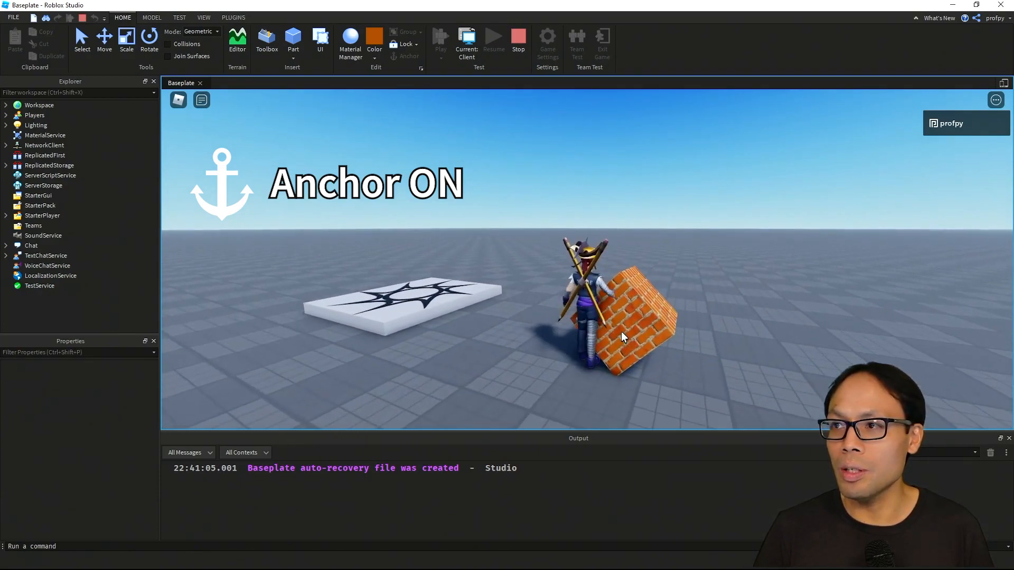
key(d)
key(space)
key(s)
key(a)
key(space)
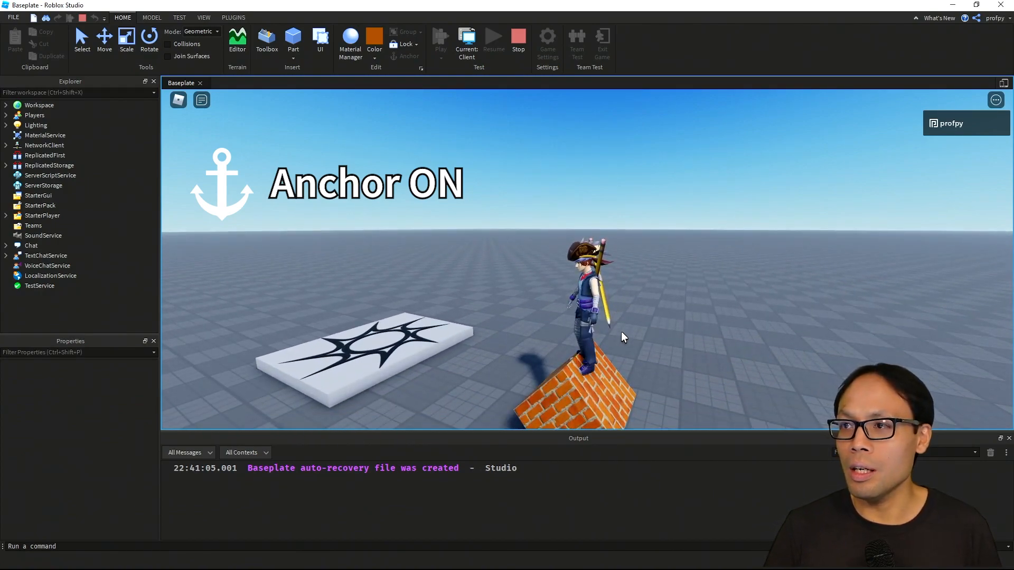
key(w)
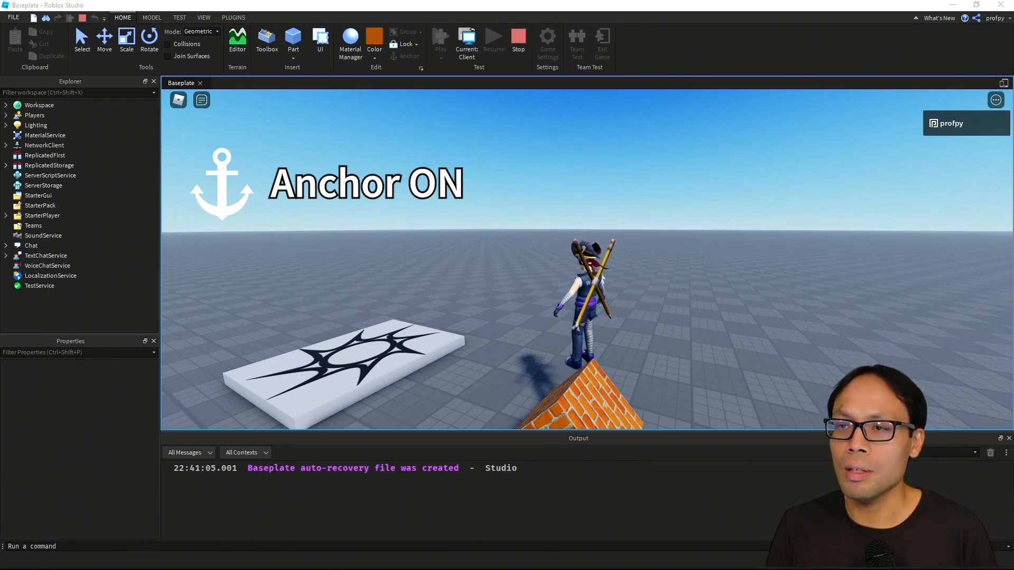
click(467, 42)
click(515, 46)
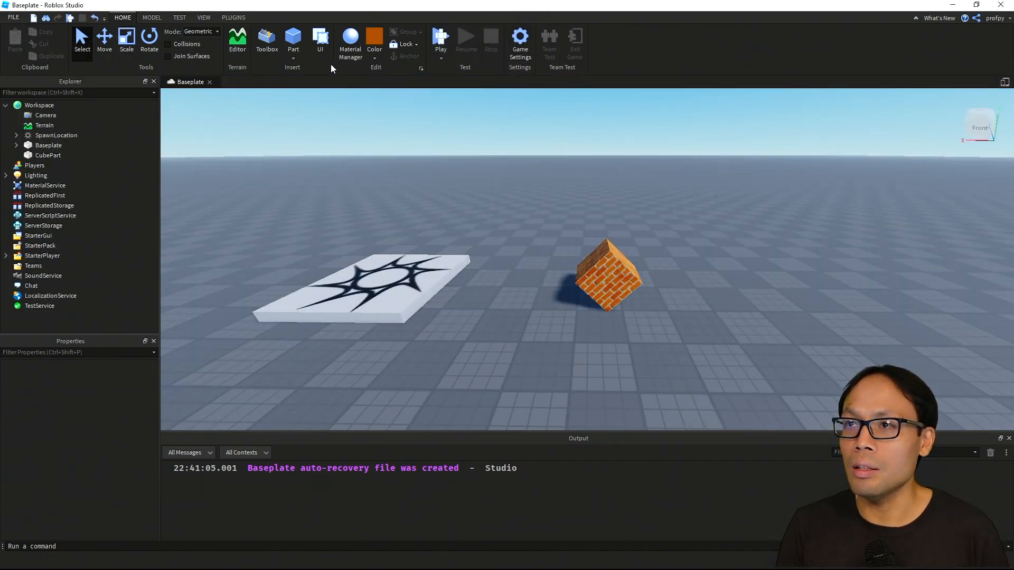
Turn off anchoring for the tilted brick cube and start a new playtest
click(611, 276)
click(438, 36)
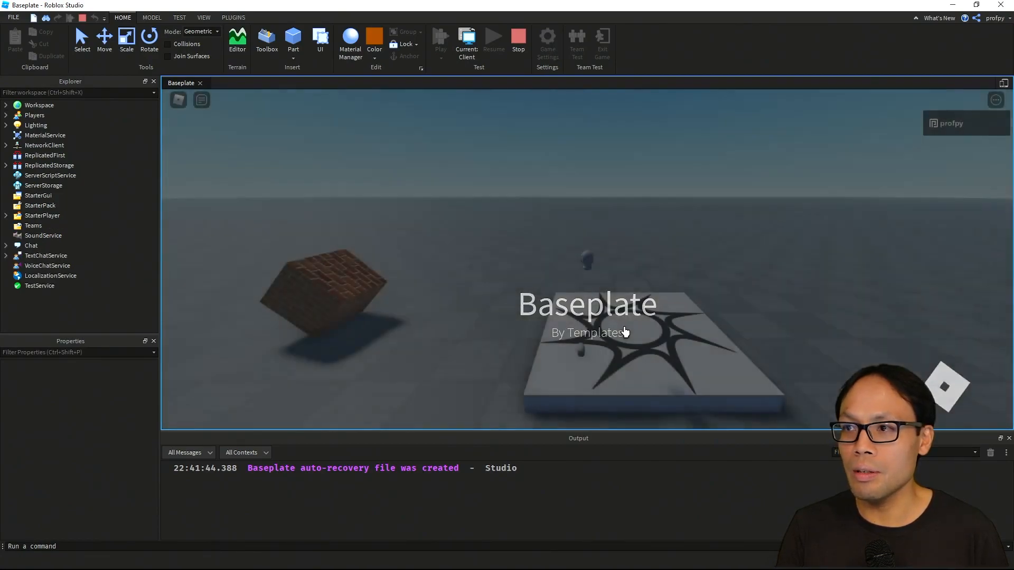
Run the character to the unanchored brick cube and jump on top of it
key(w)
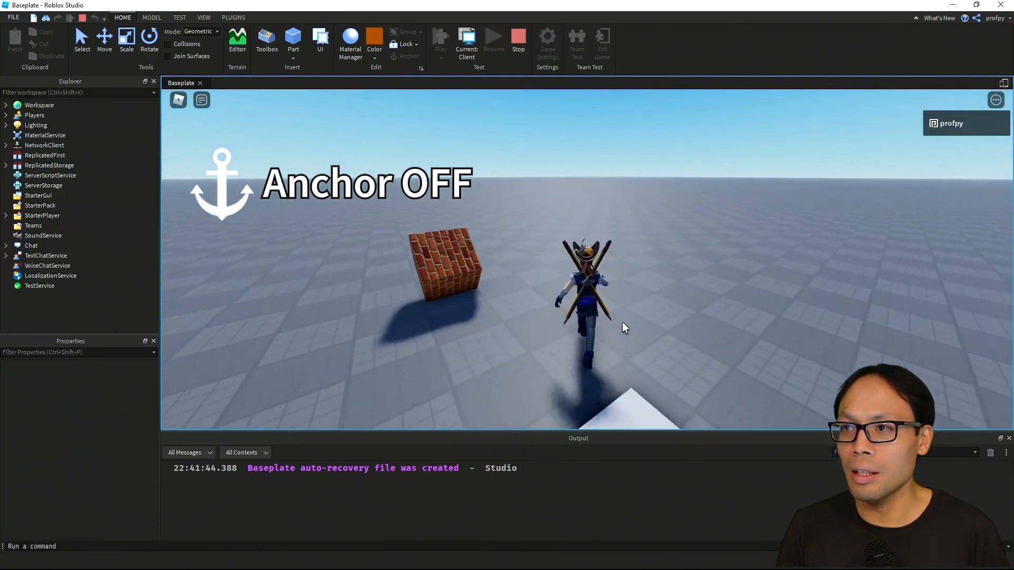
key(w)
right_drag(622, 322, 622, 322)
key(w)
key(a)
key(a)
key(space)
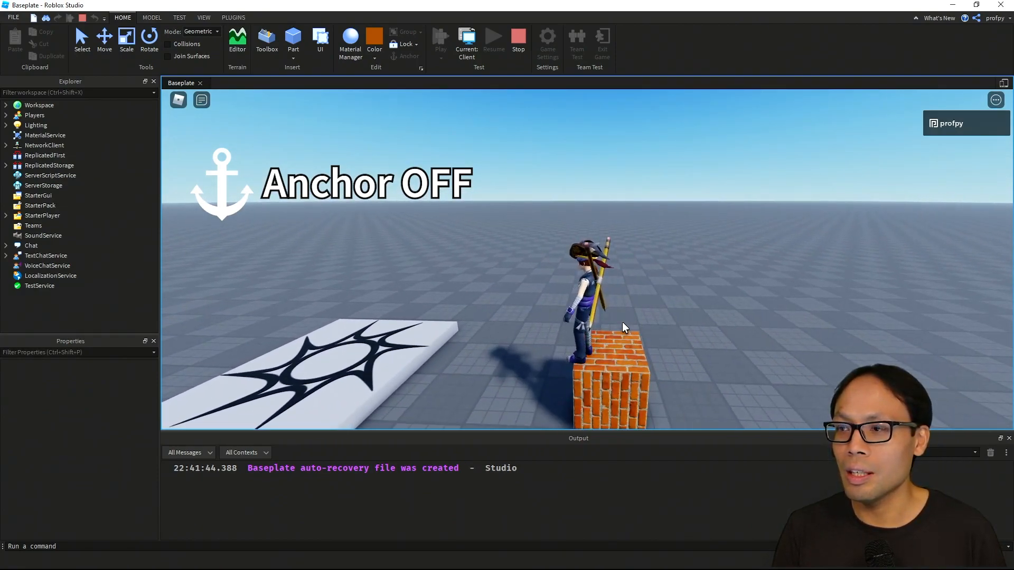
Move the character around on the unanchored cube to test its physics, and end the playtest
key(d)
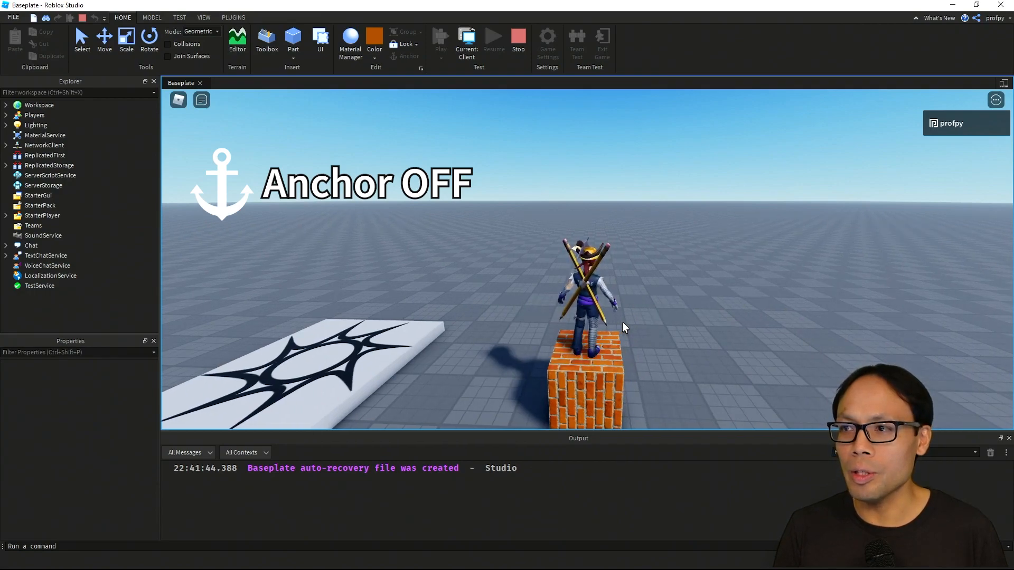
key(d)
key(a)
key(s)
key(w)
key(a)
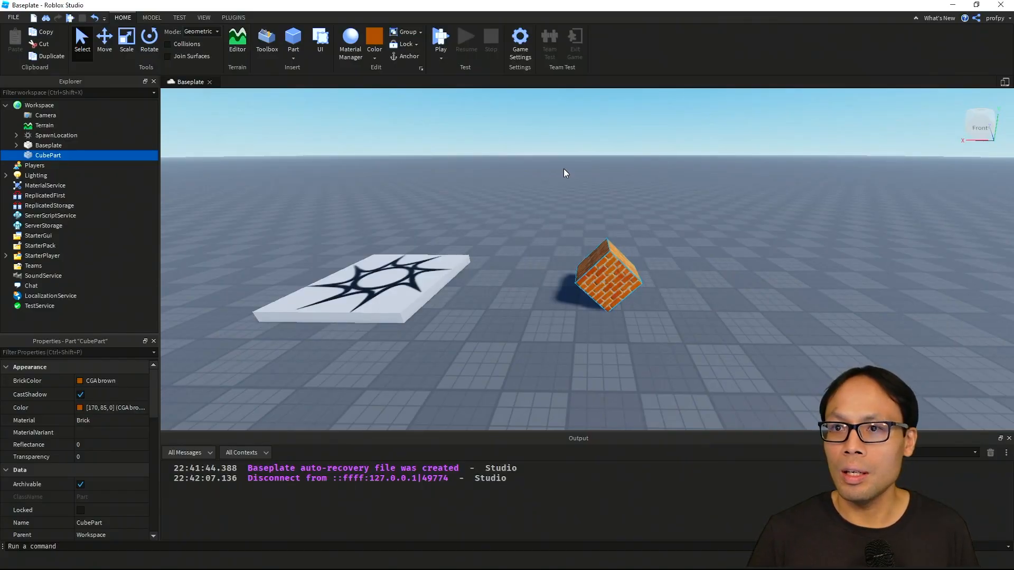
Begin filtering the properties of CubePart
mouse_move(36, 159)
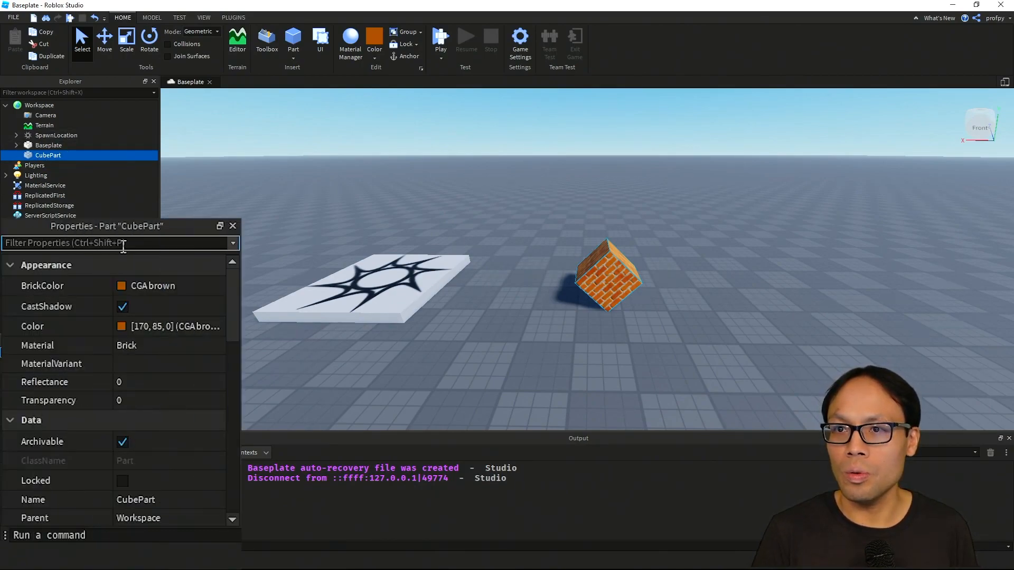
click(123, 244)
text(pro)
text(p)
key(BackSpace)
key(BackSpace)
key(BackSpace)
key(BackSpace)
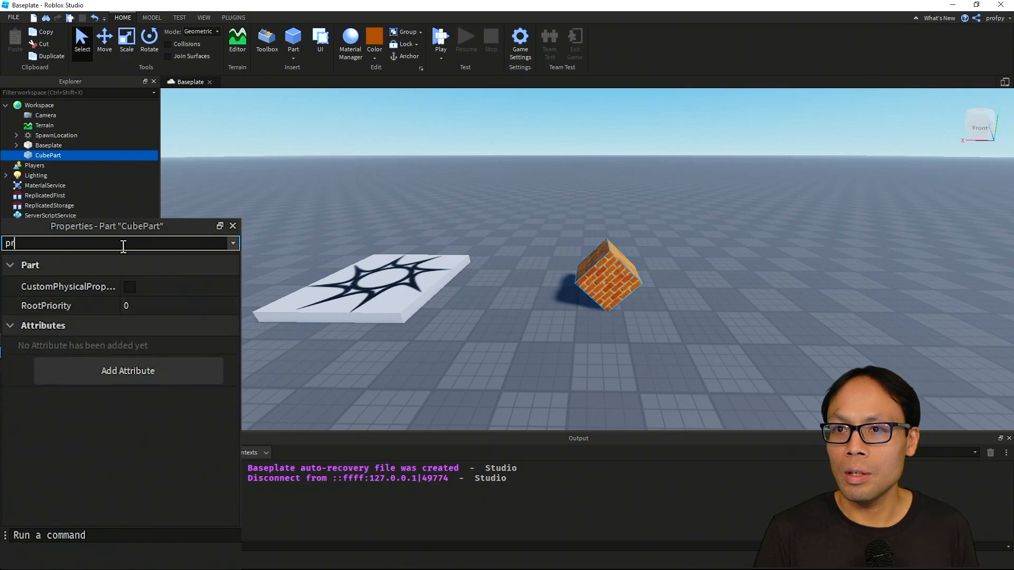
Filter CubePart's properties by "ancho" and turn on its Anchored property
text(ancho)
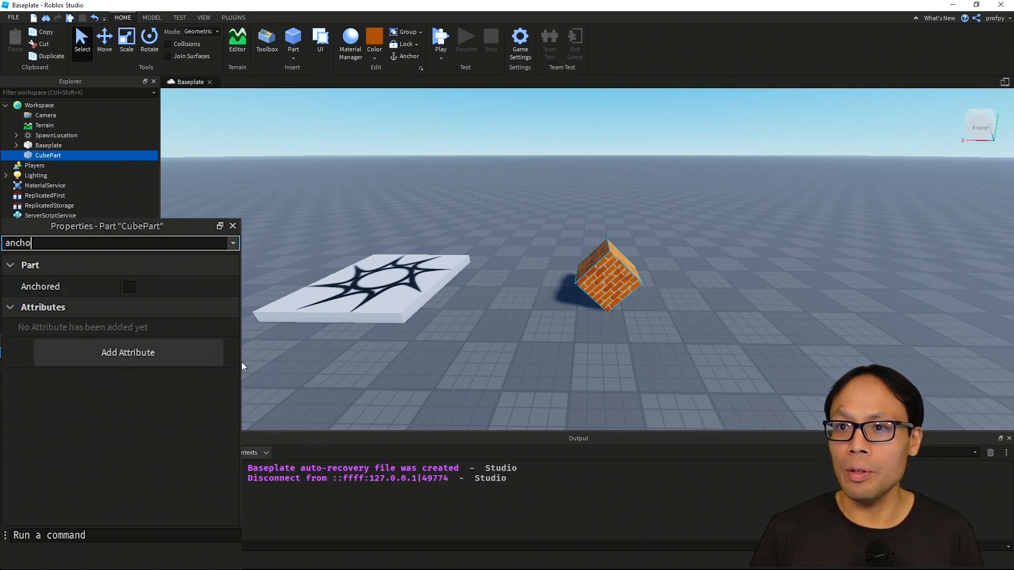
click(129, 287)
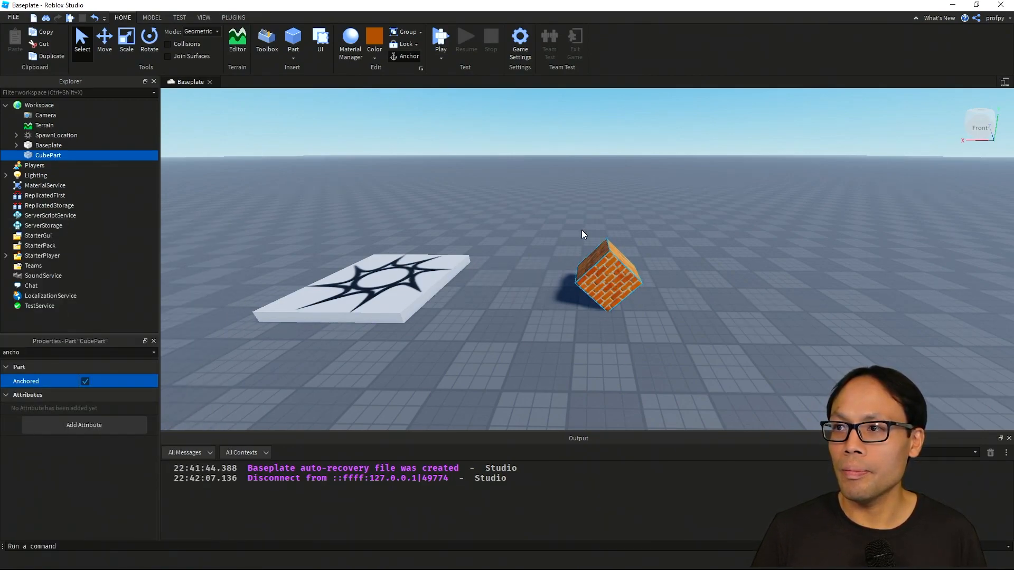
Start a new playtest and run the character to the anchored brick cube, jumping on top of it
click(441, 44)
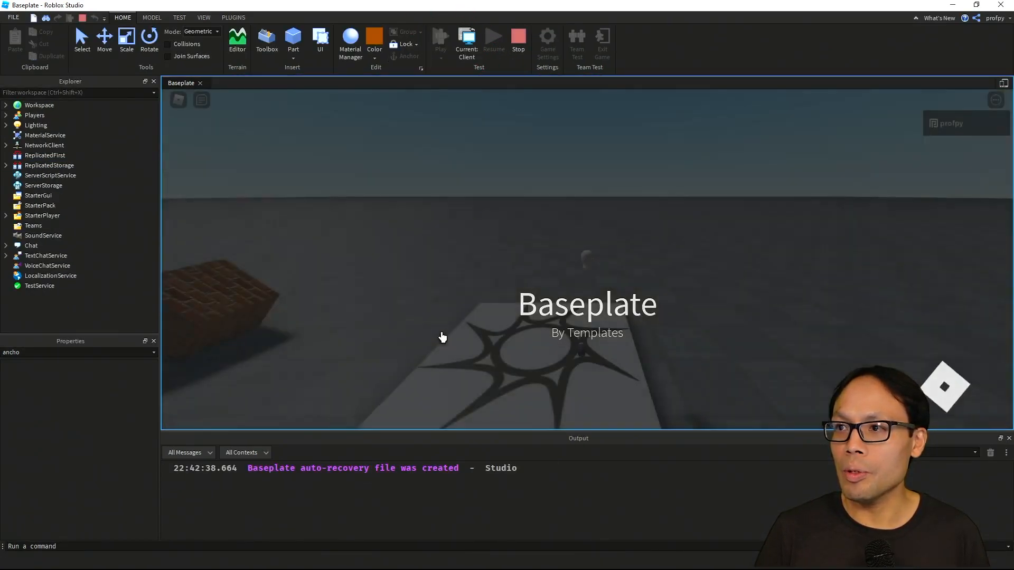
key(w)
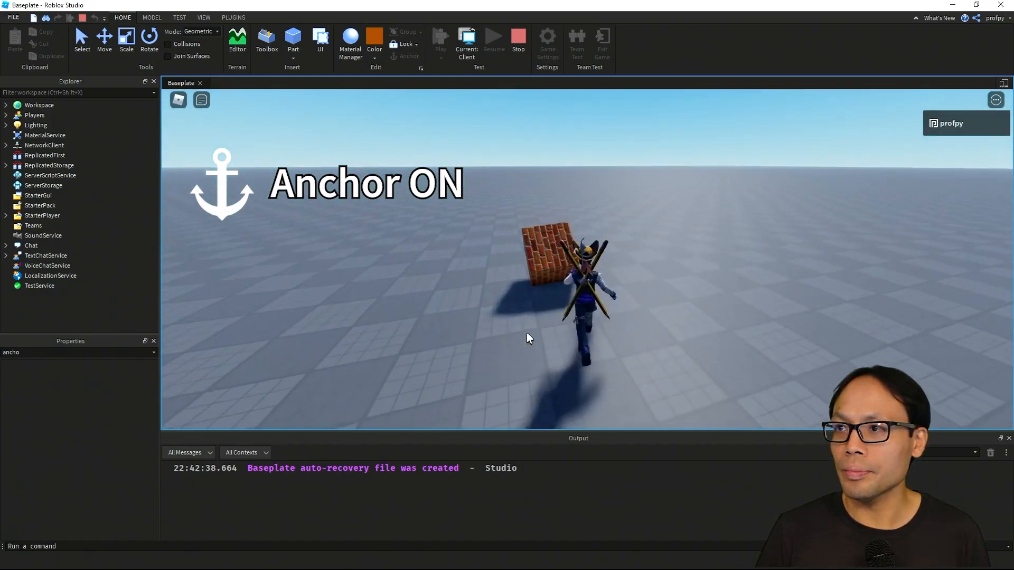
key(space)
key(a)
key(s)
right_drag(527, 332, 527, 332)
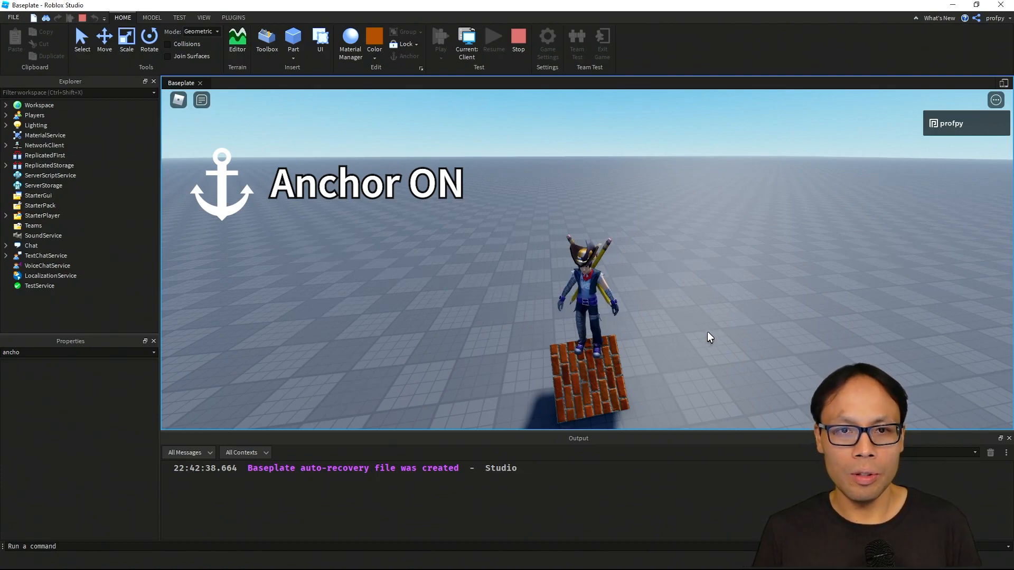
Walk the character off the anchored cube and move around and against it to test whether it shifts
key(s)
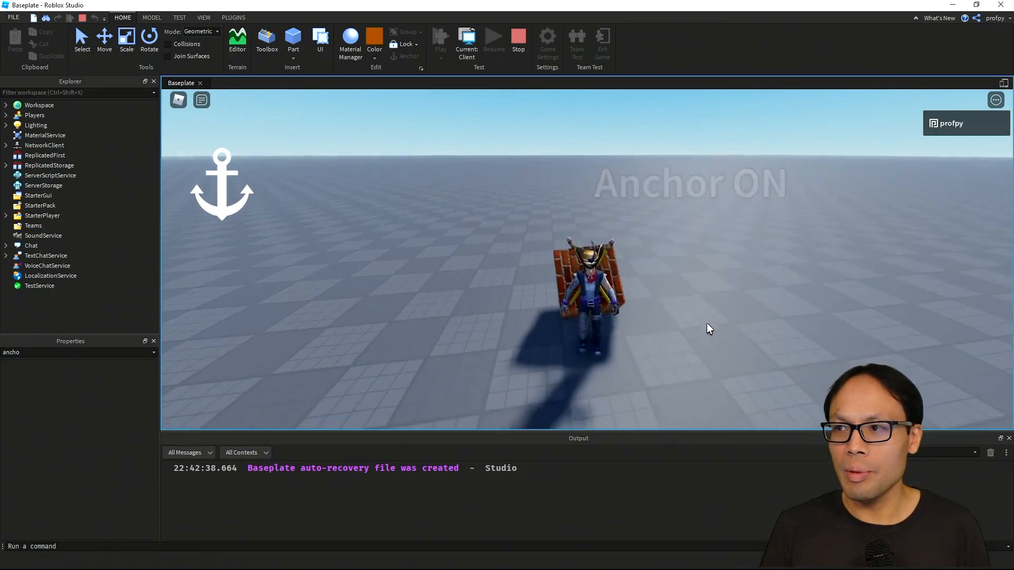
key(a)
key(w)
key(d)
key(s)
key(d)
right_drag(708, 325, 703, 325)
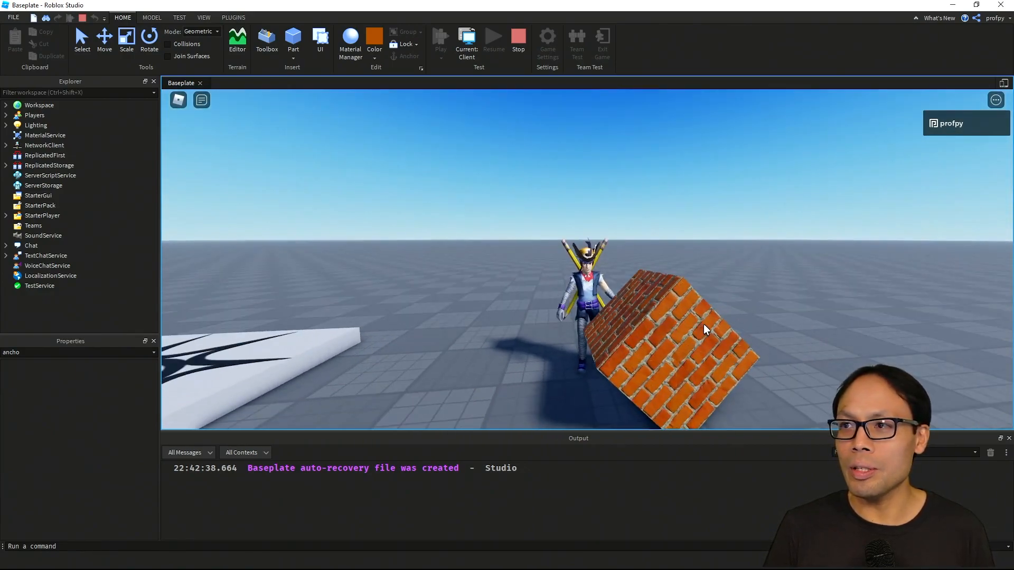